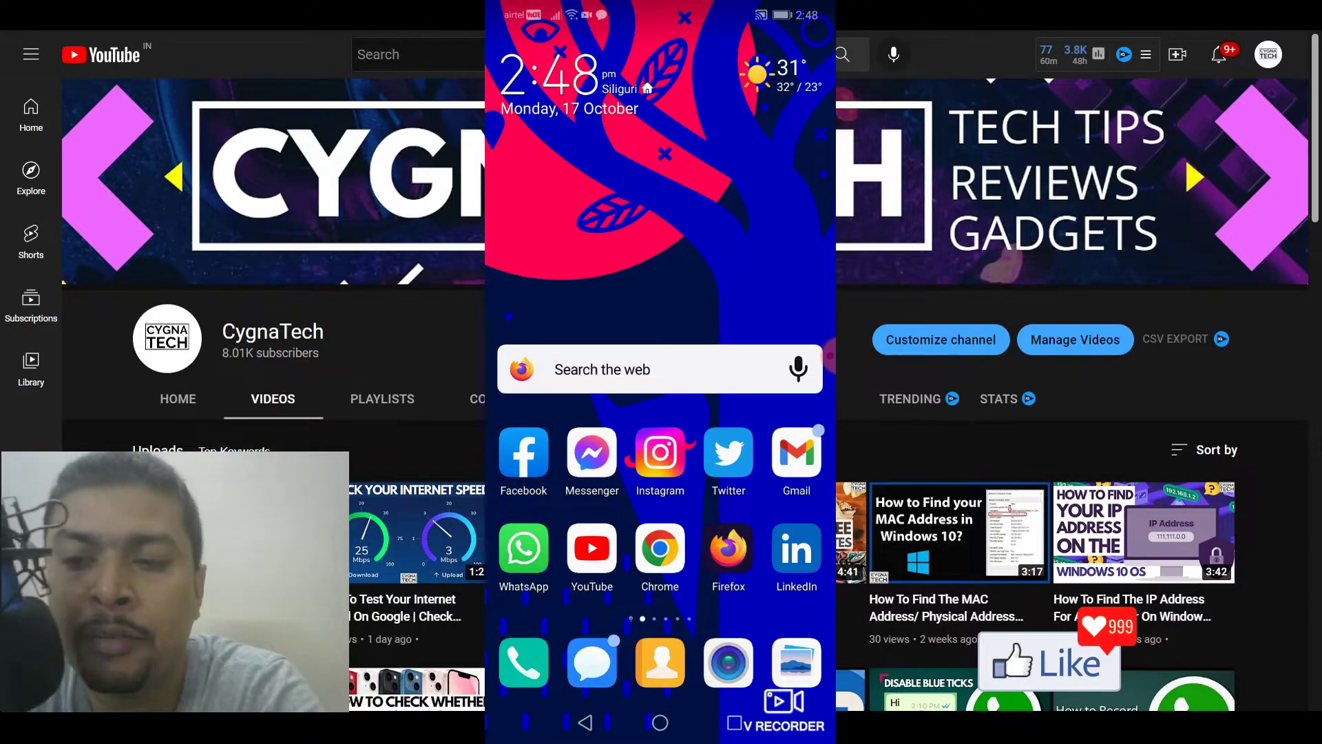
Step: Open WhatsApp and scroll through the Chats list, which shows phone numbers instead of names
click(524, 548)
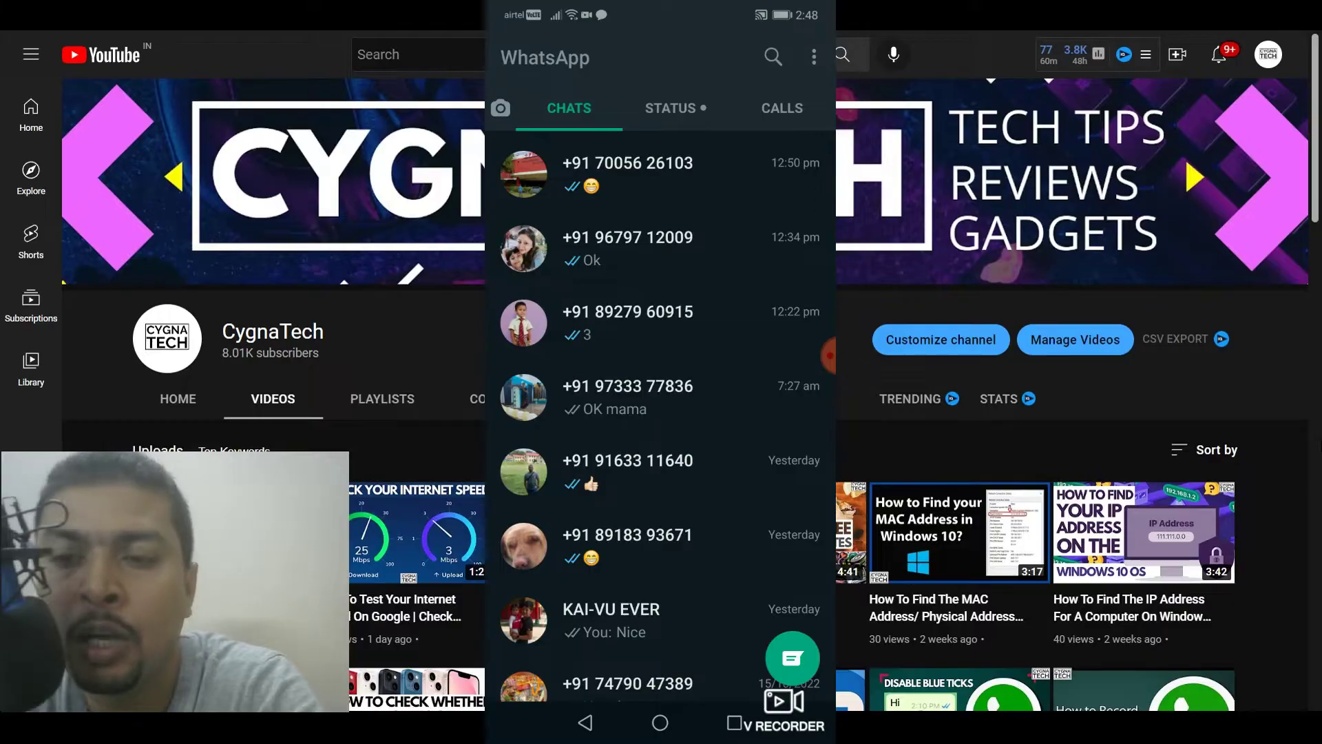
scroll(661, 385, down, 3)
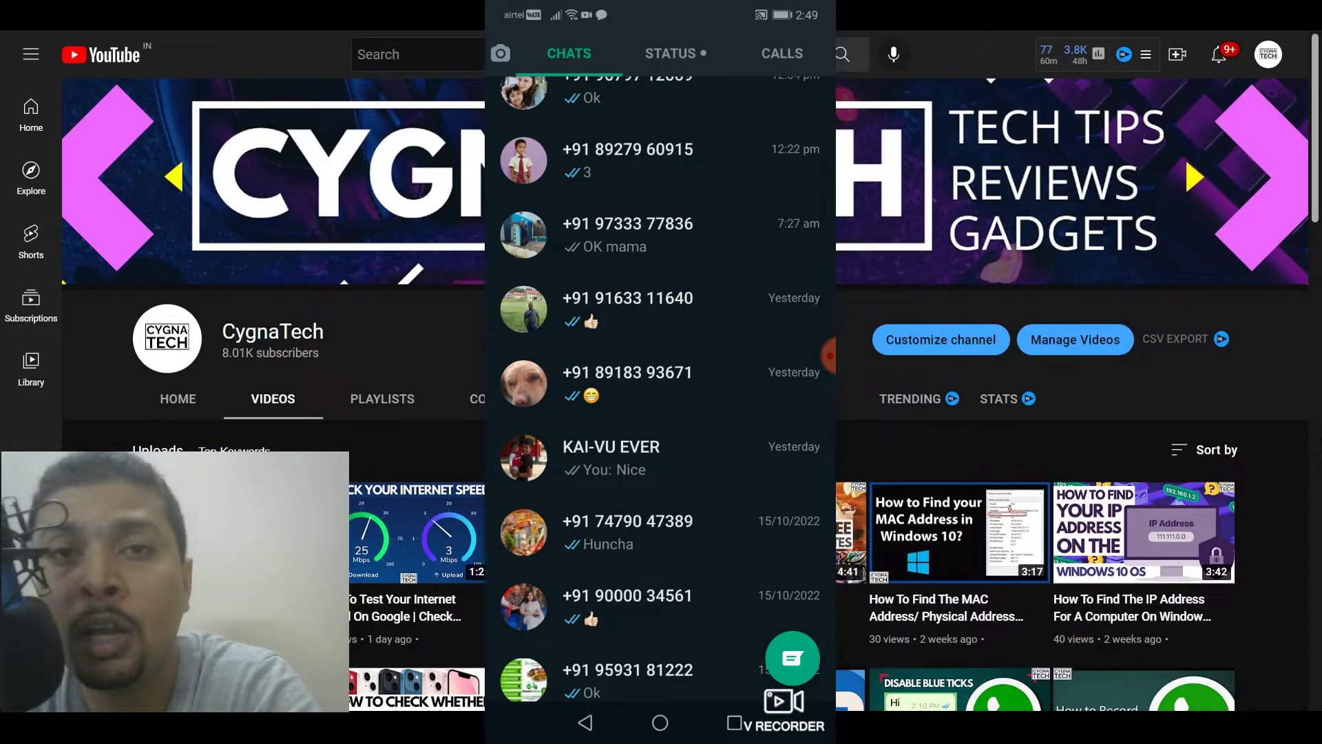
scroll(661, 384, up, 3)
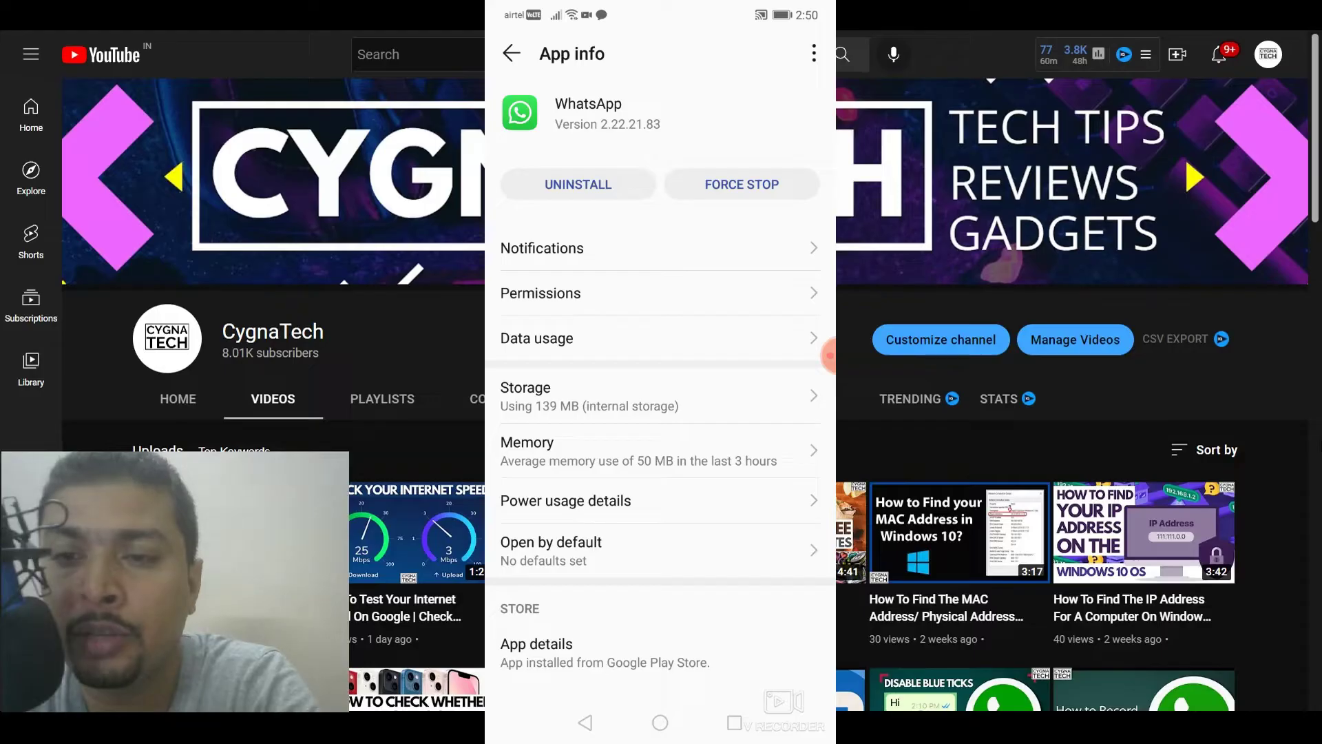
Step: Turn on WhatsApp's Contacts permission and go back to its App info page
click(540, 292)
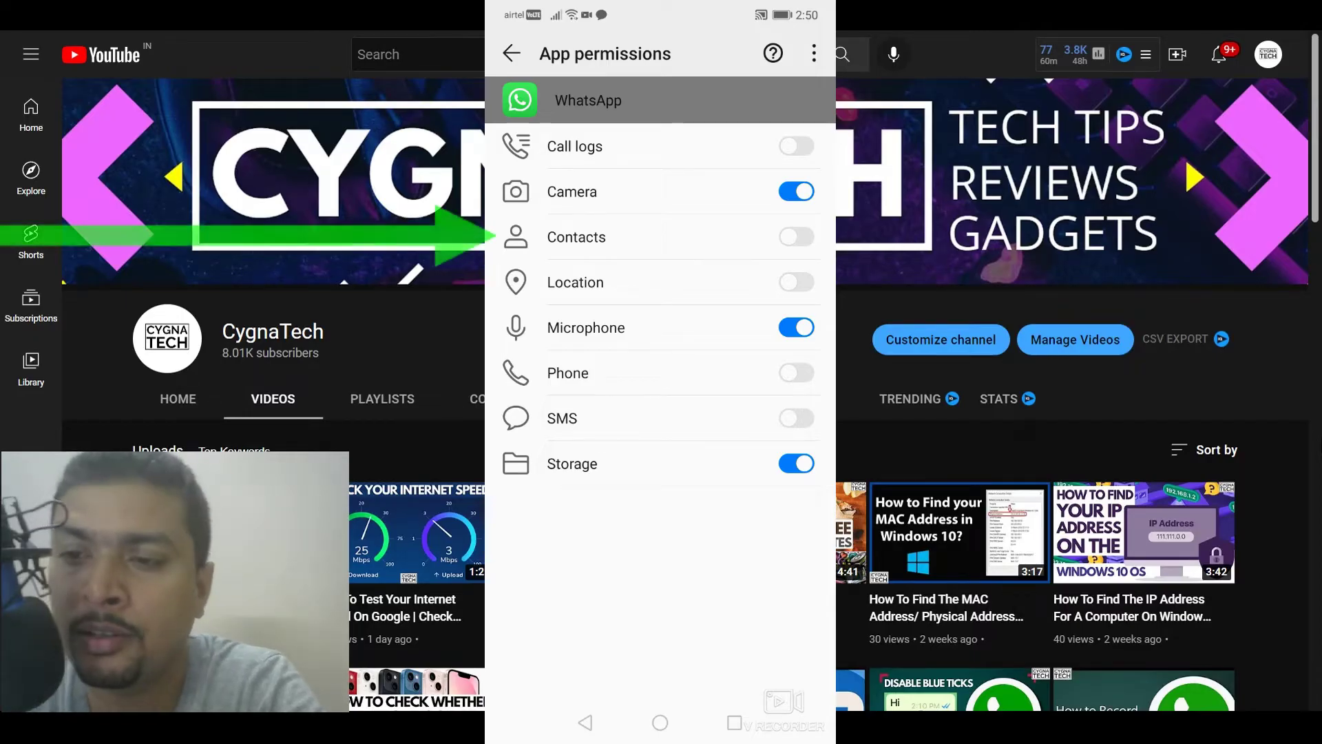
click(796, 236)
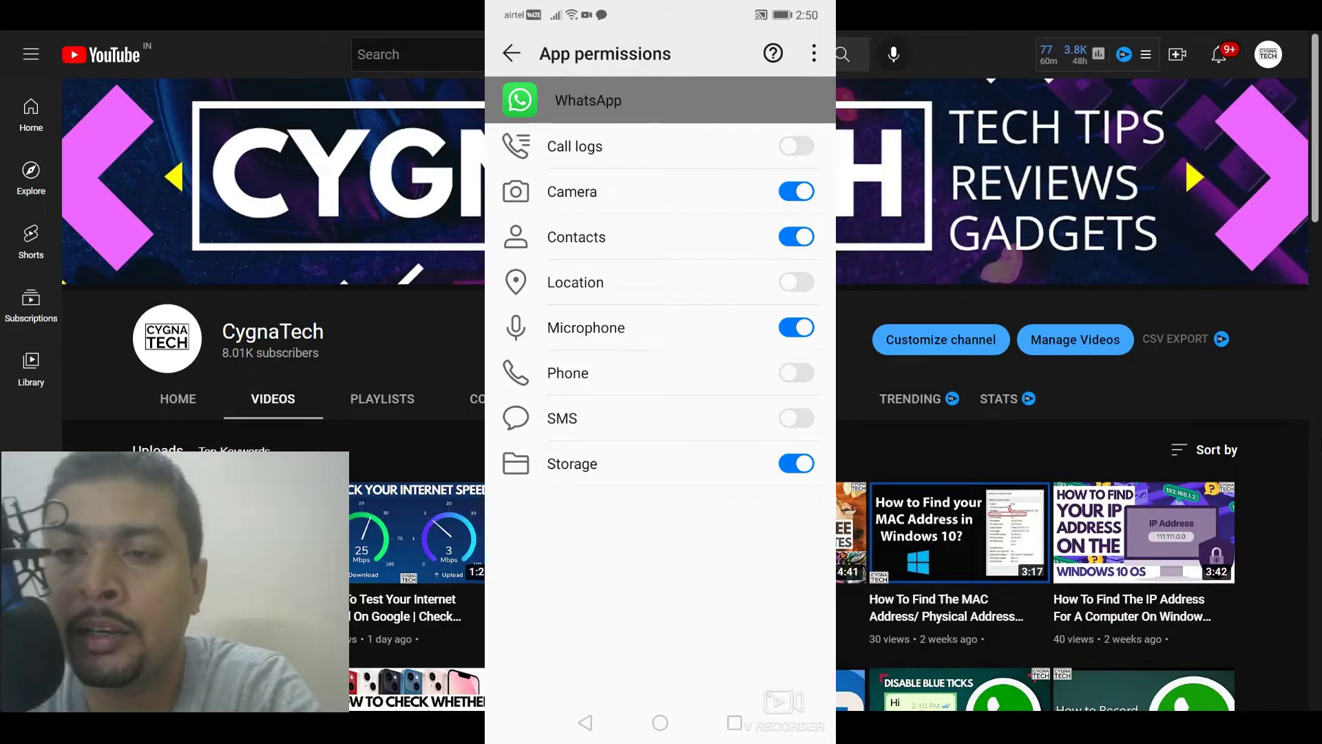
click(589, 100)
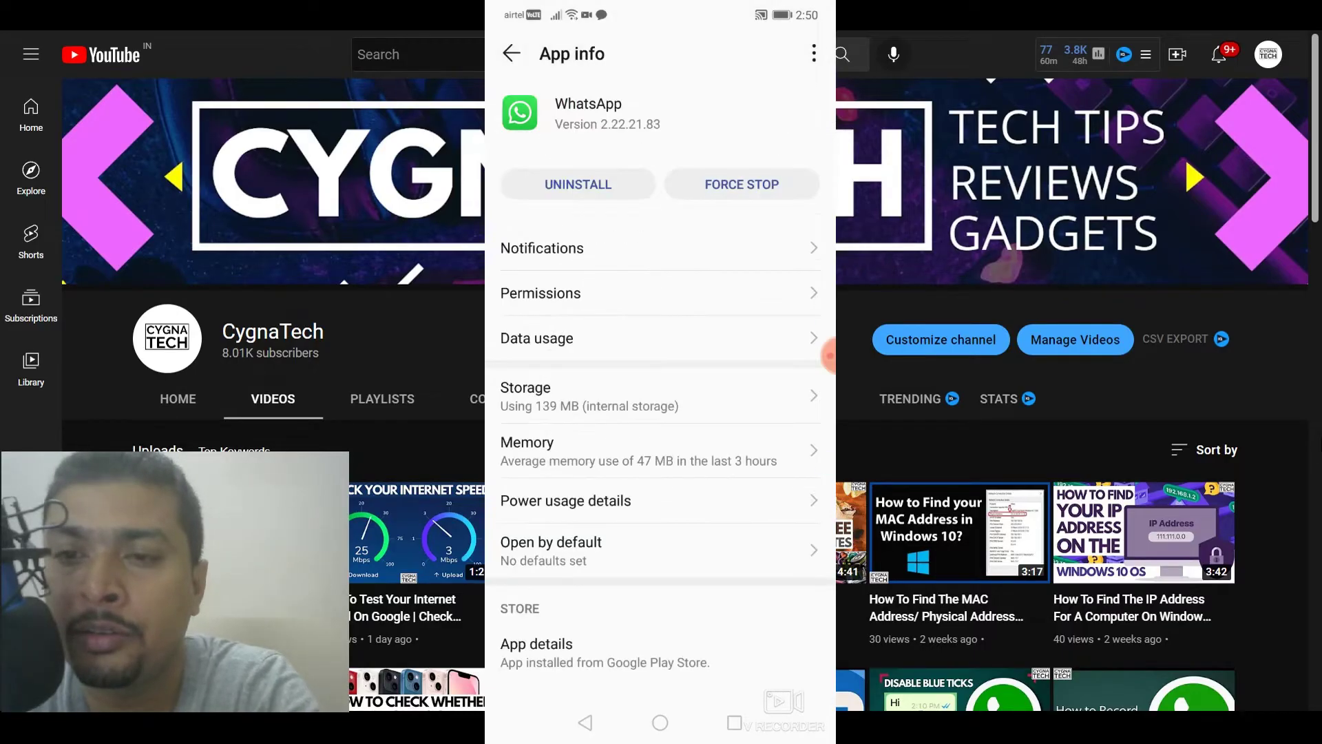
Step: Back out of Settings to the home screen
click(586, 722)
click(586, 723)
click(585, 722)
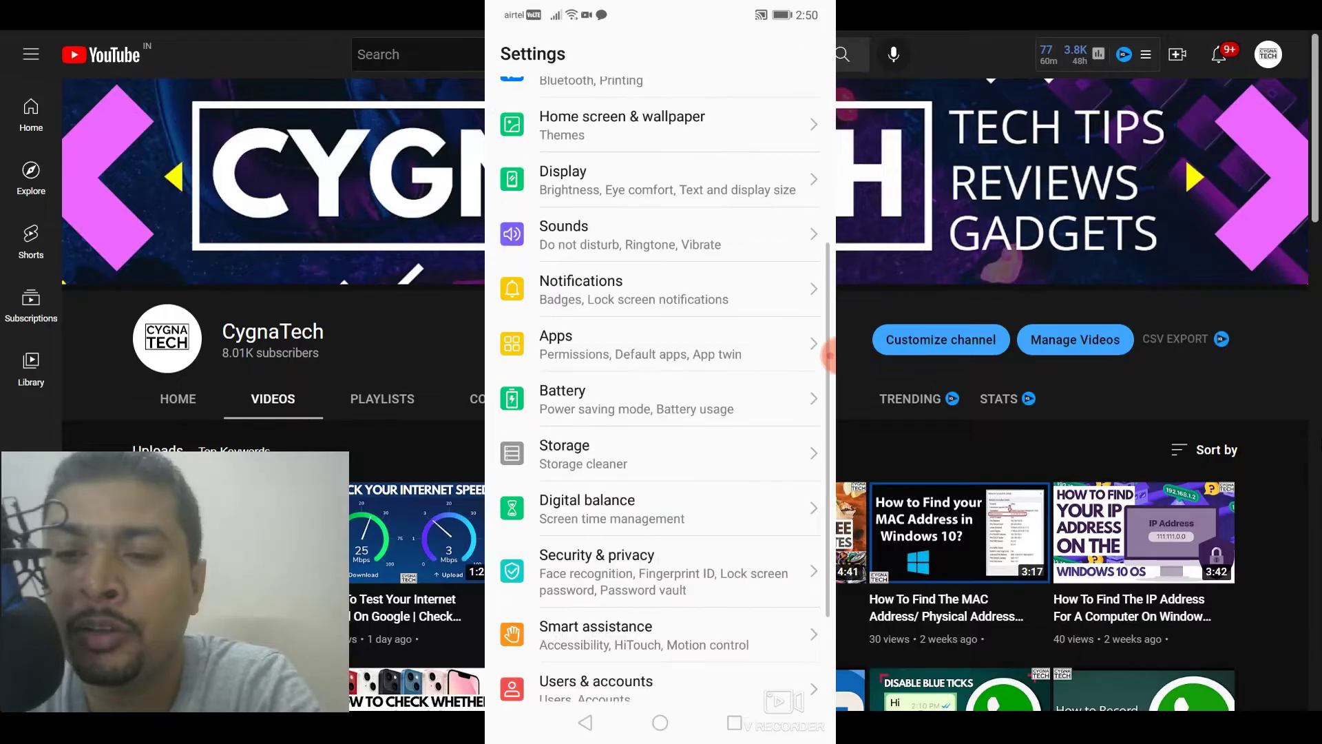
click(660, 723)
Step: Clear all recent apps and reopen WhatsApp, whose chats still show phone numbers
click(735, 722)
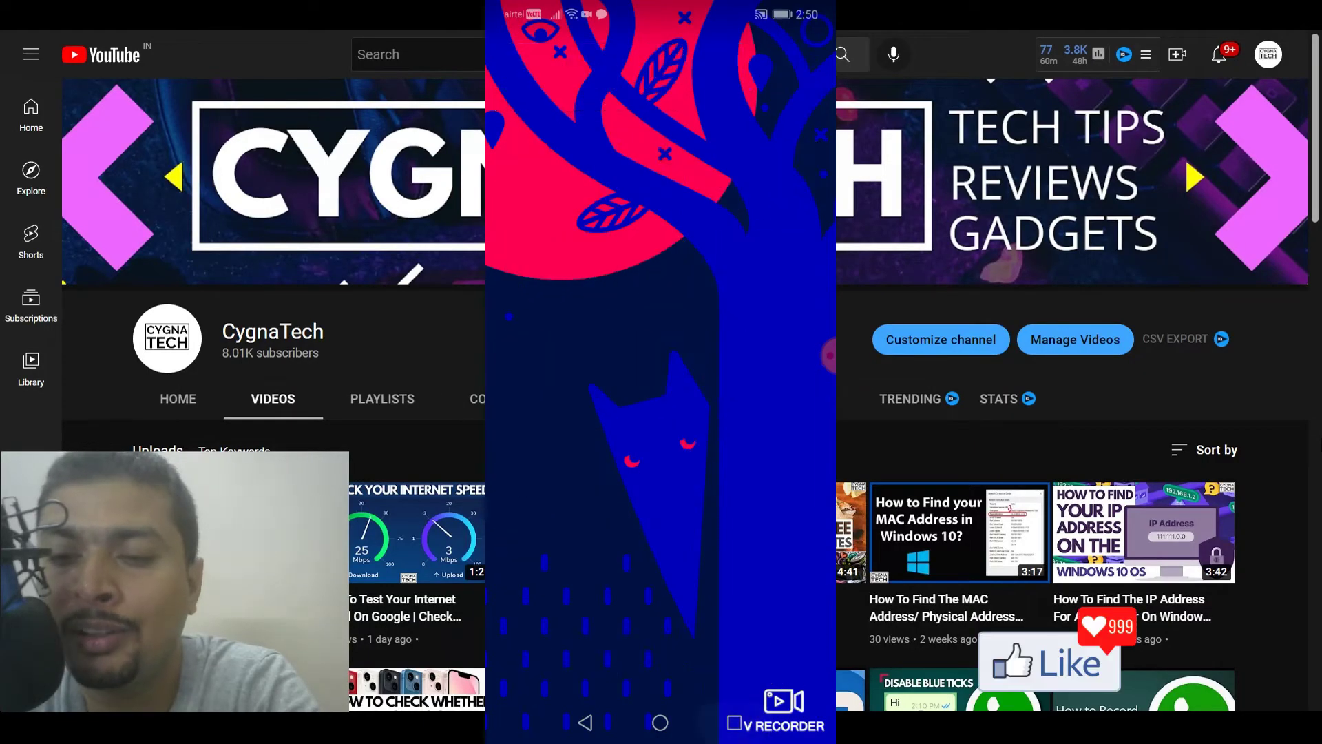
click(661, 660)
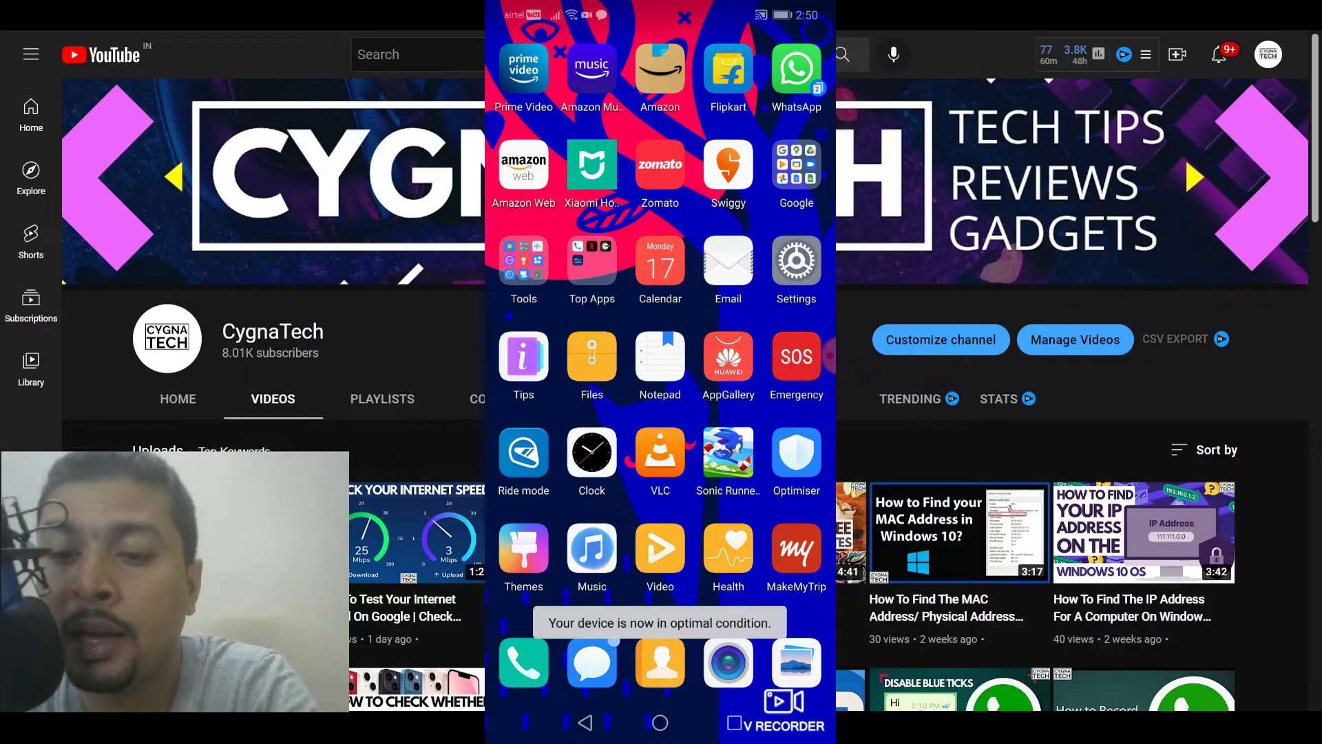
click(660, 722)
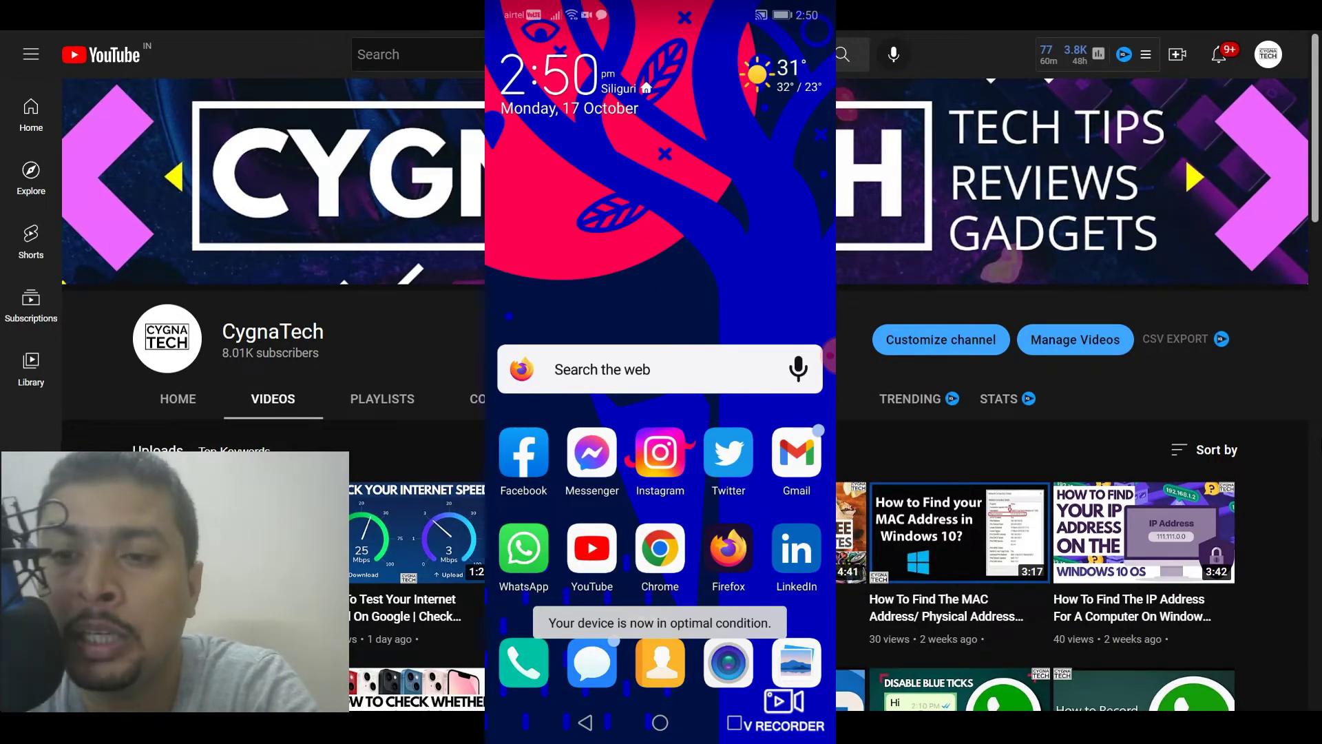
click(524, 549)
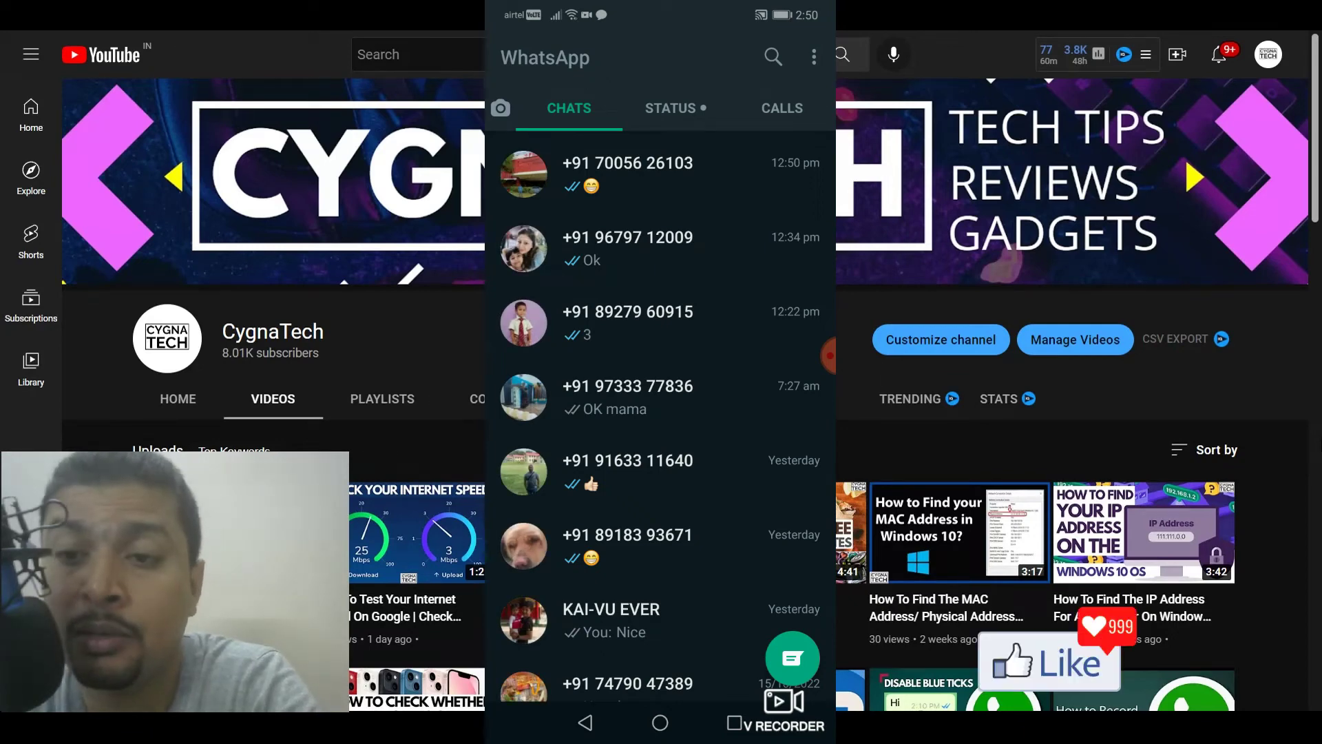
click(661, 723)
Step: Go to Settings > Apps, search the apps list for 'wha' and open WhatsApp's App info
mouse_move(792, 413)
mouse_down()
mouse_move(537, 413)
mouse_move(793, 413)
mouse_up()
click(796, 260)
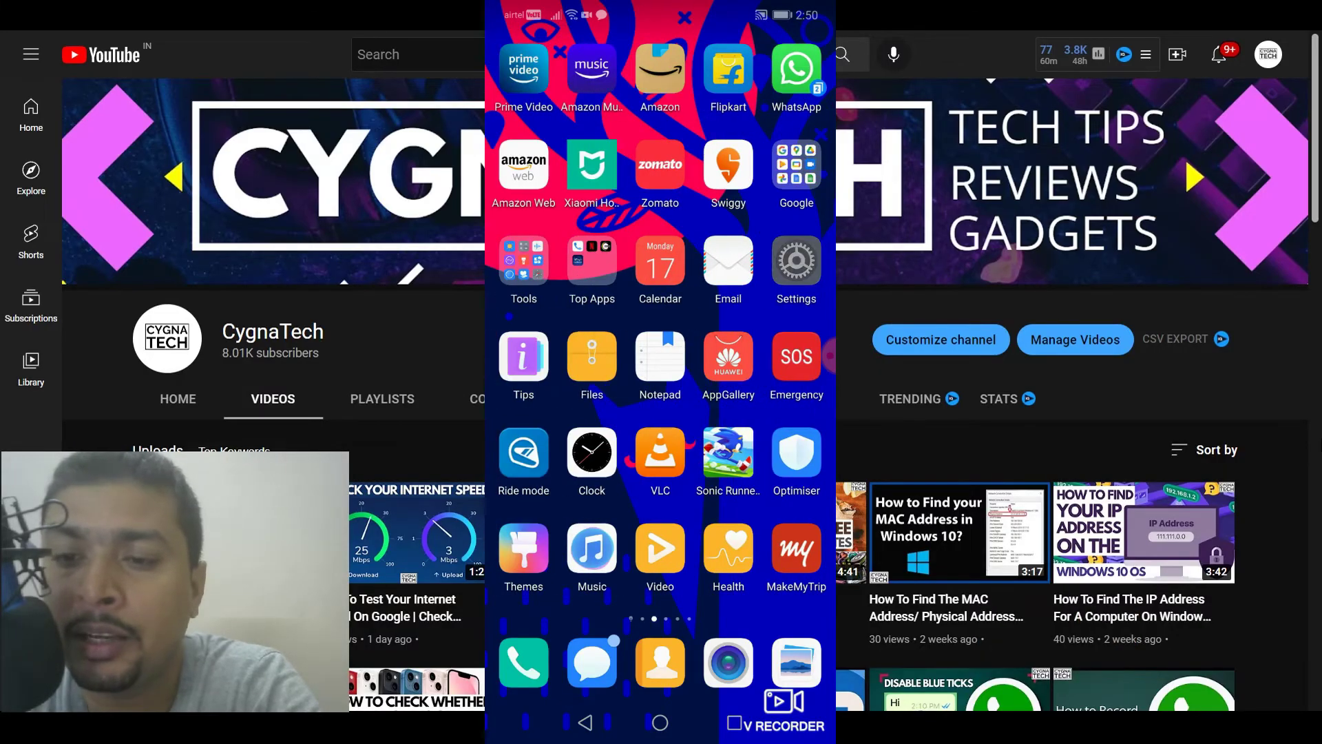
click(619, 344)
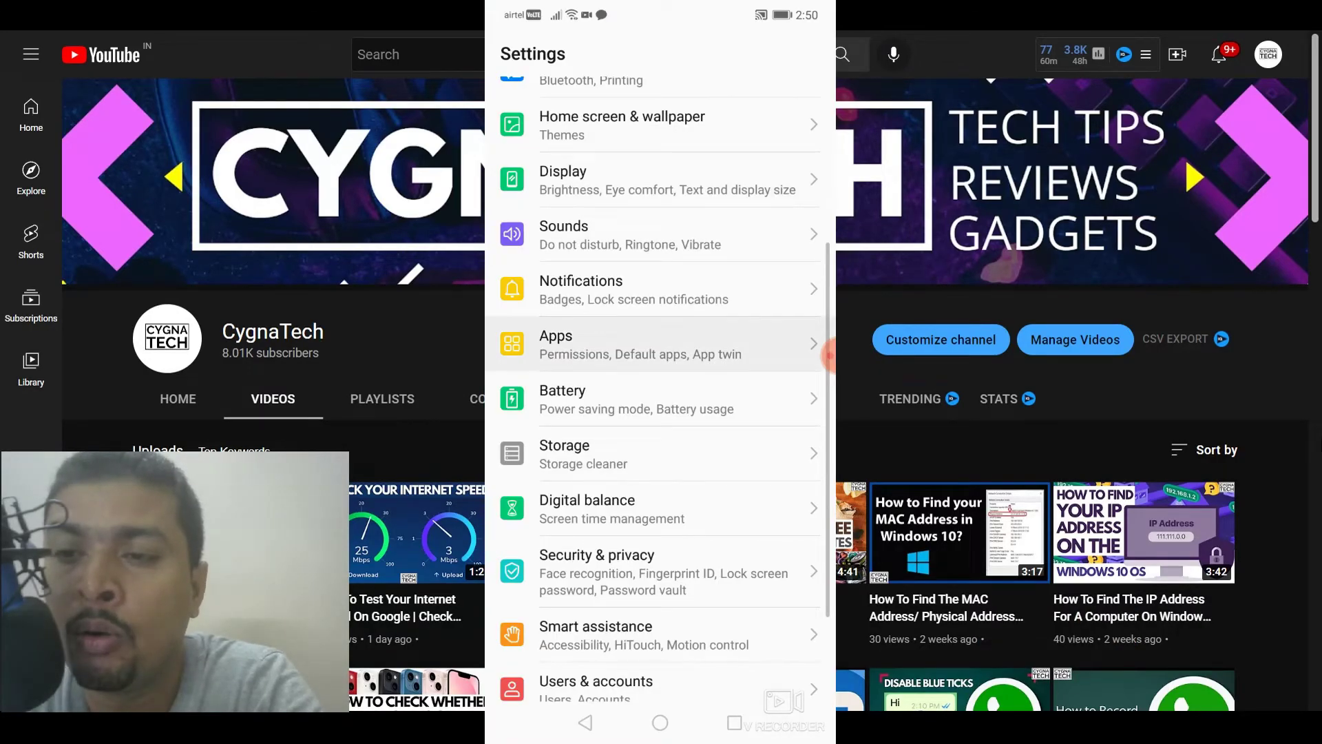
click(530, 98)
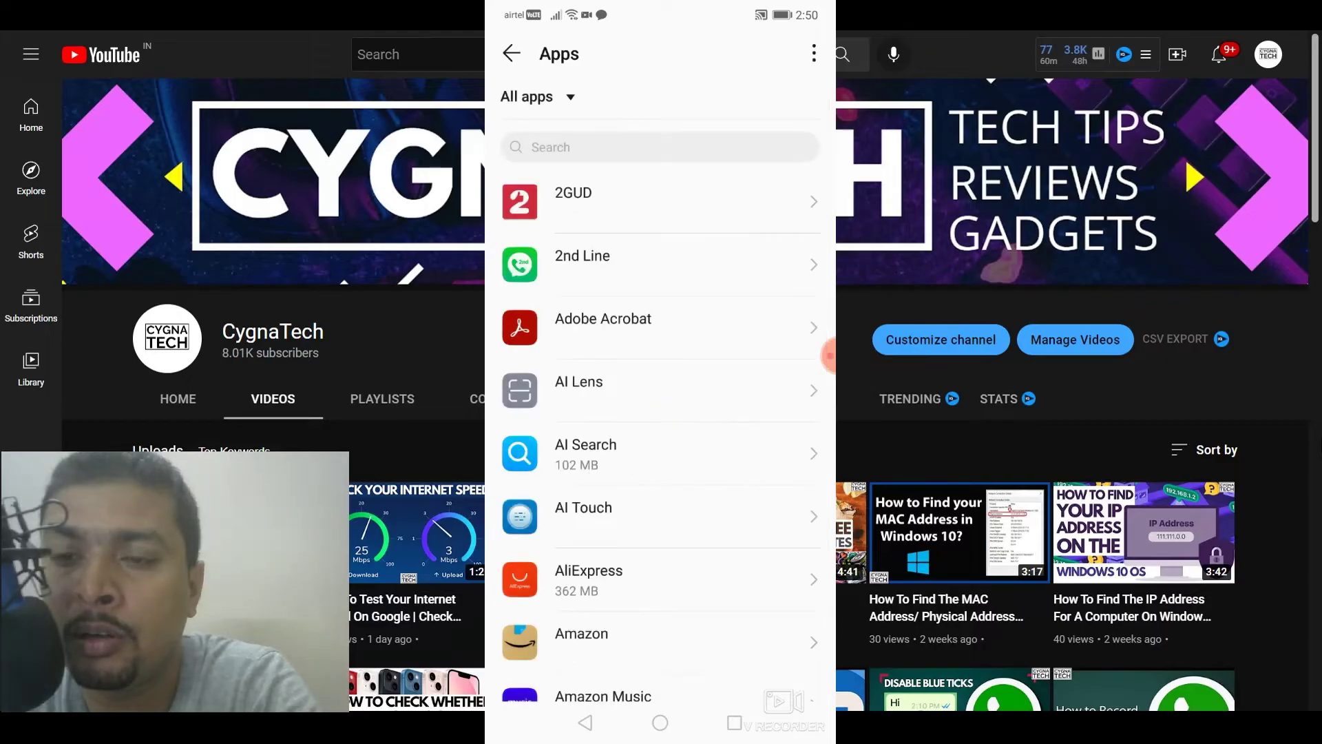
click(620, 146)
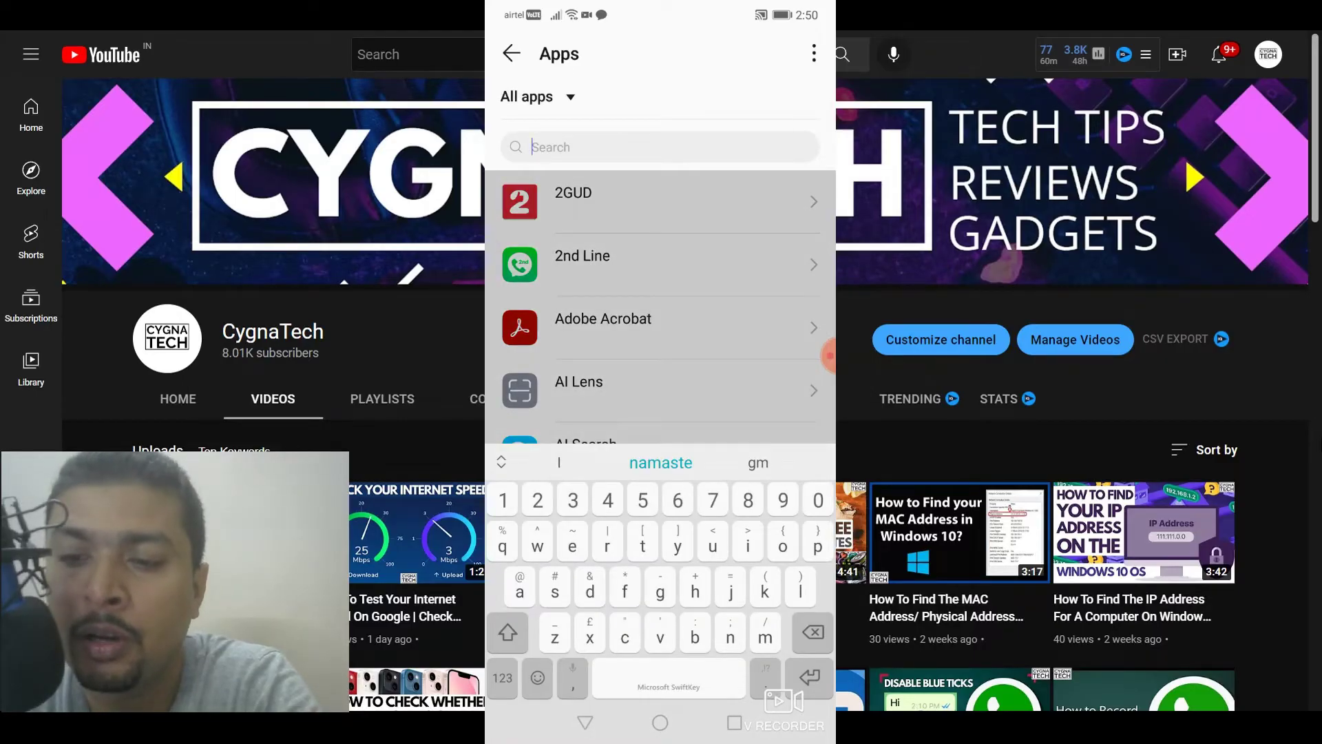
text(ehats)
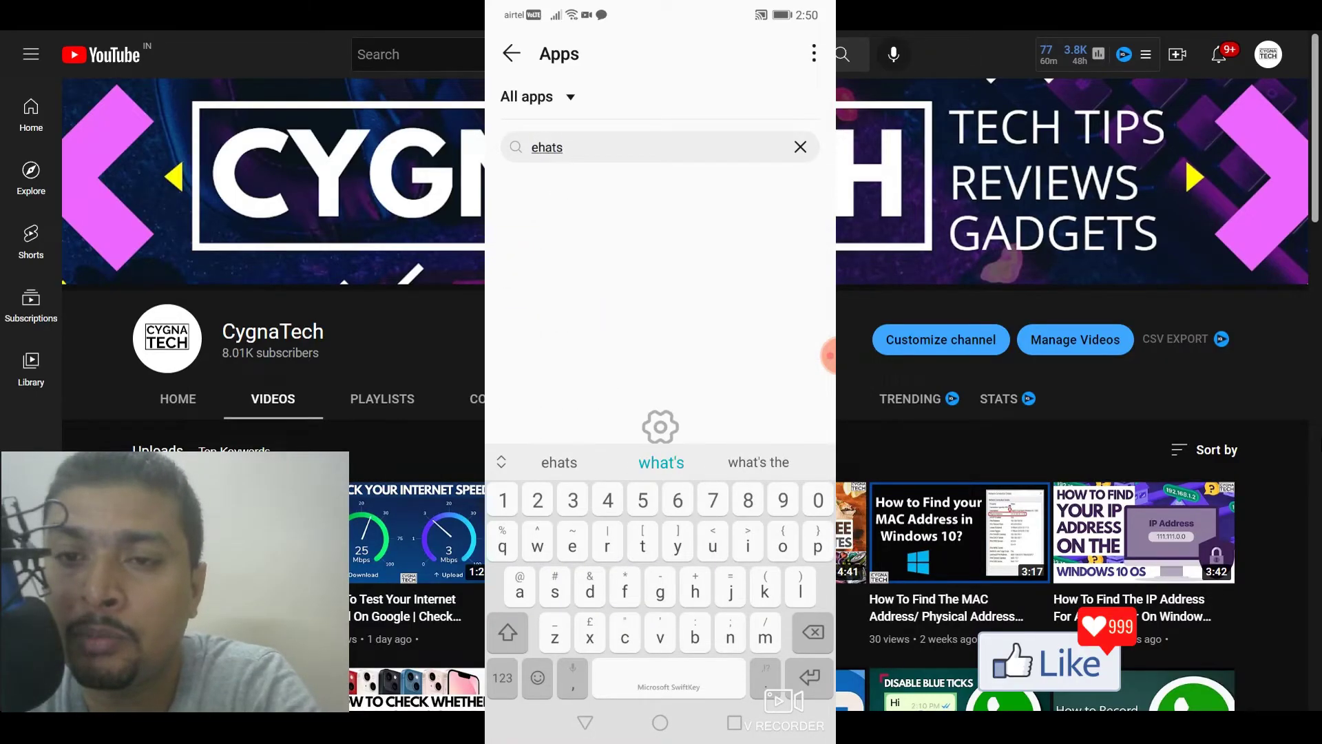
key(BackSpace)
key(BackSpace)
key(BackSpace)
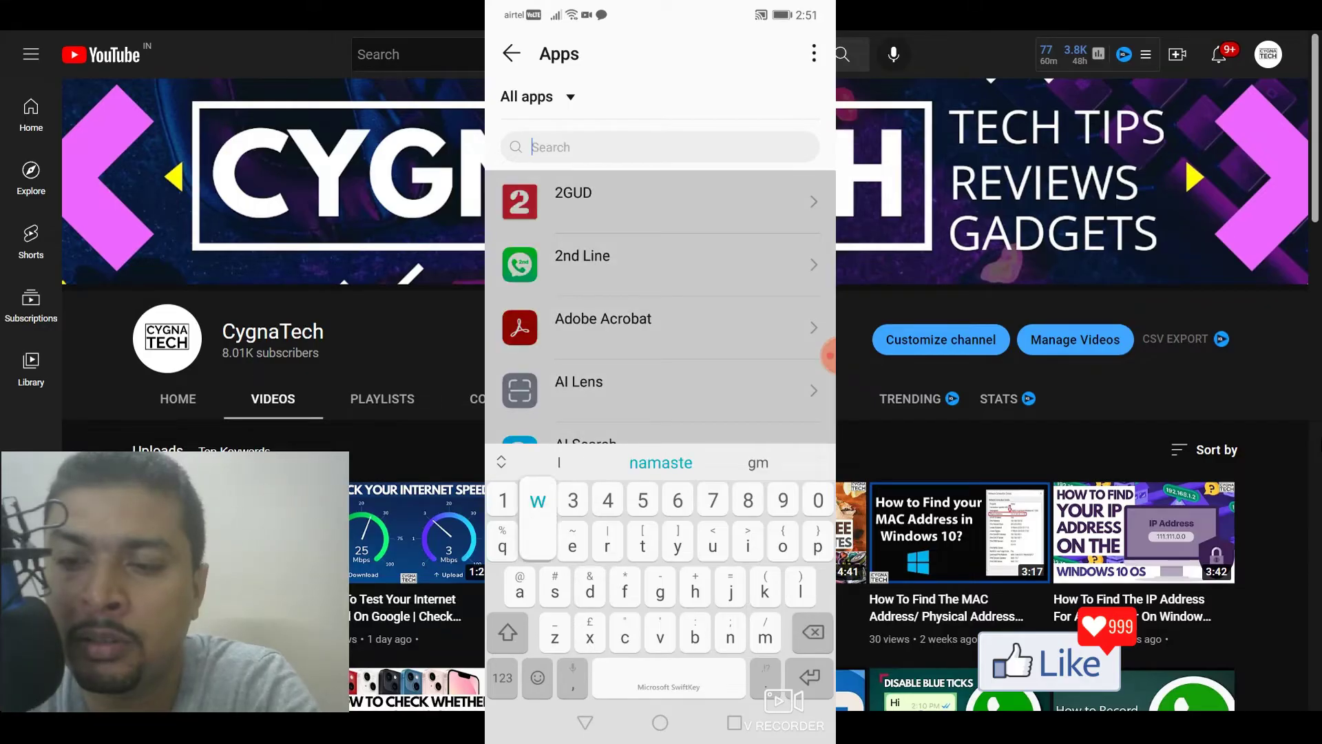
text(wh)
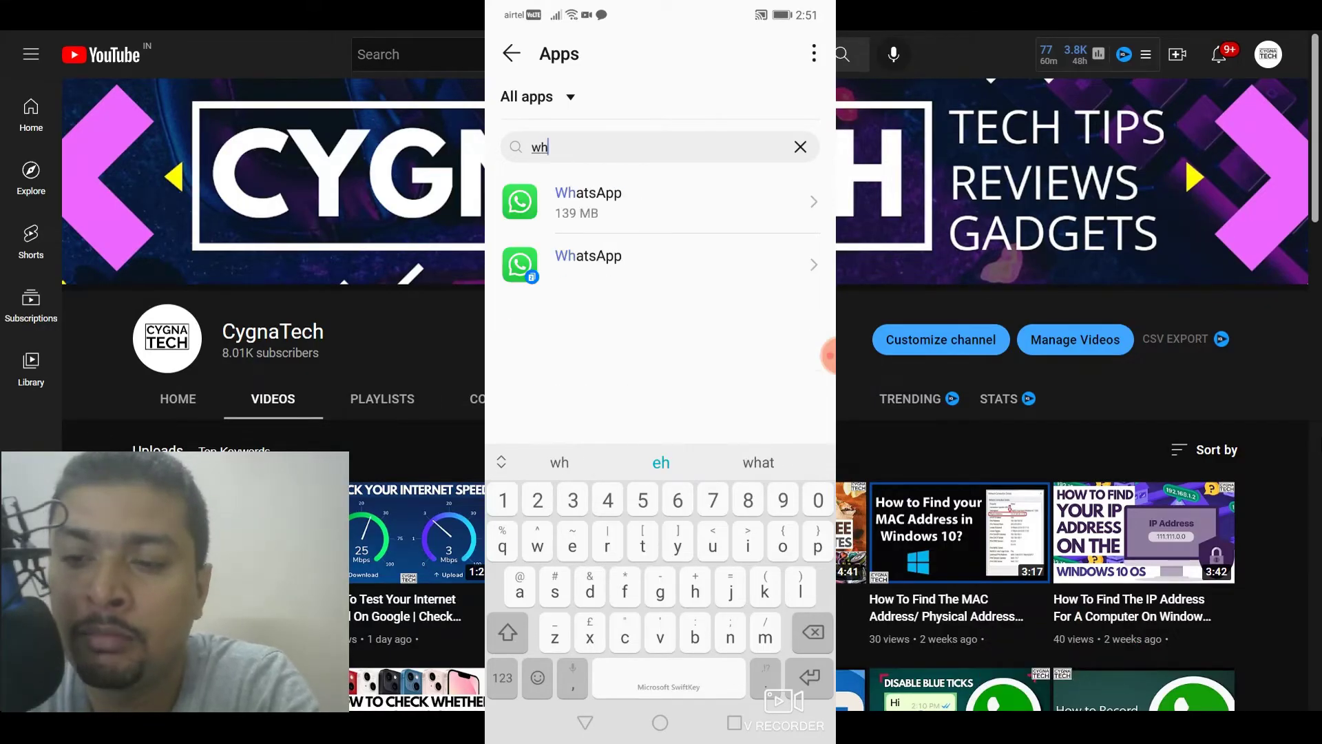
text(ay)
key(BackSpace)
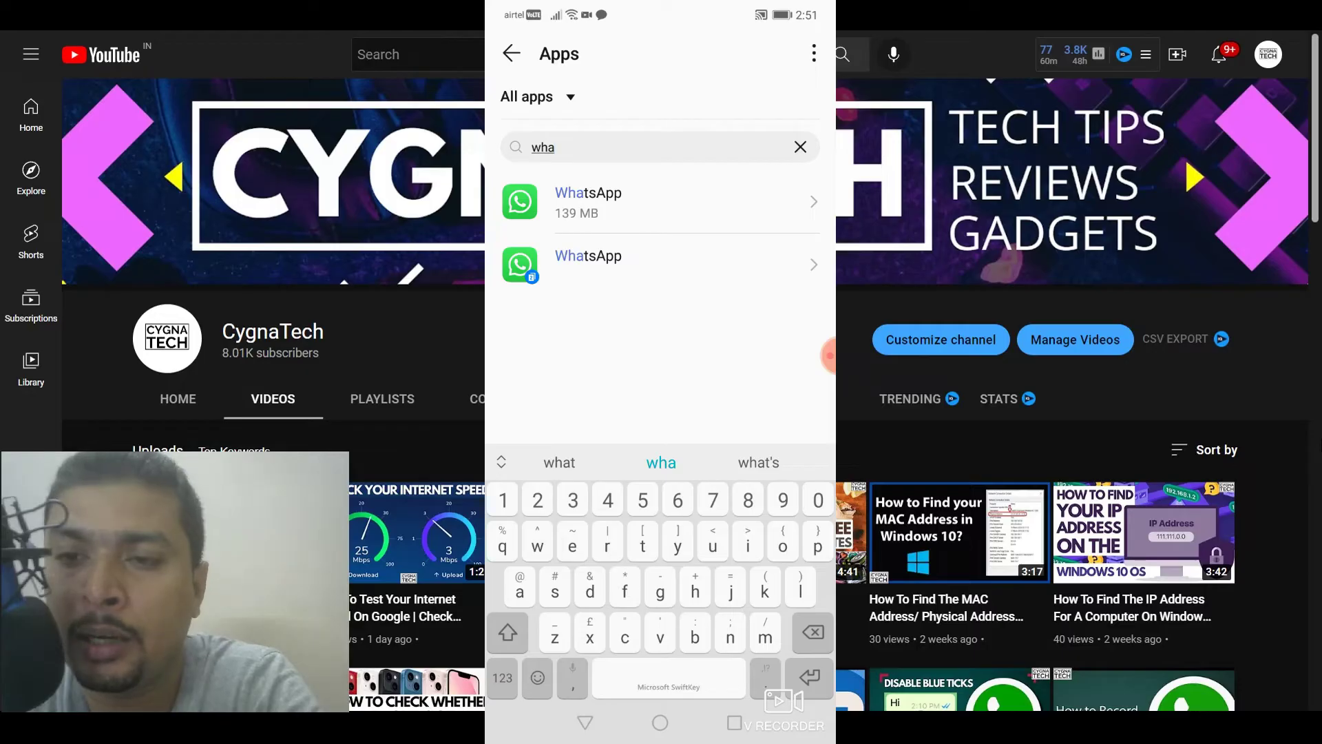
click(589, 201)
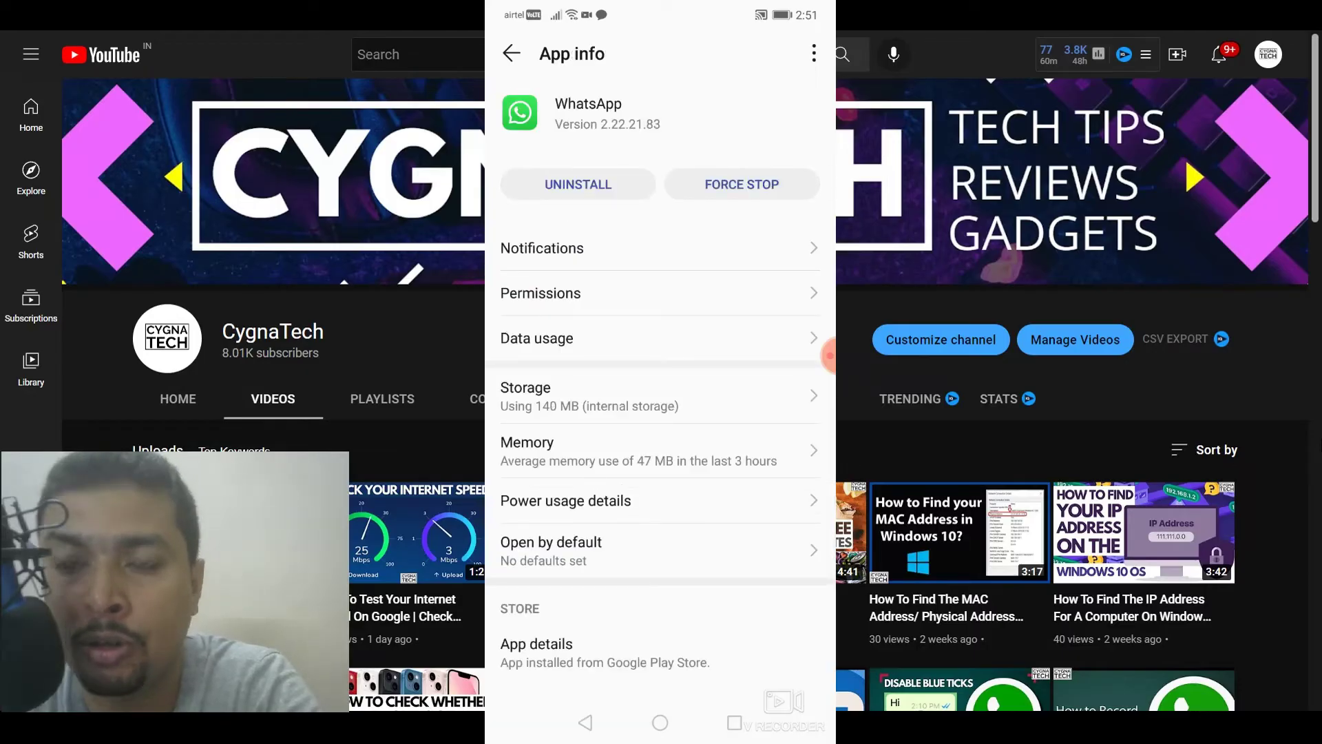
Step: Force stop WhatsApp and back out to the main Settings list
click(742, 185)
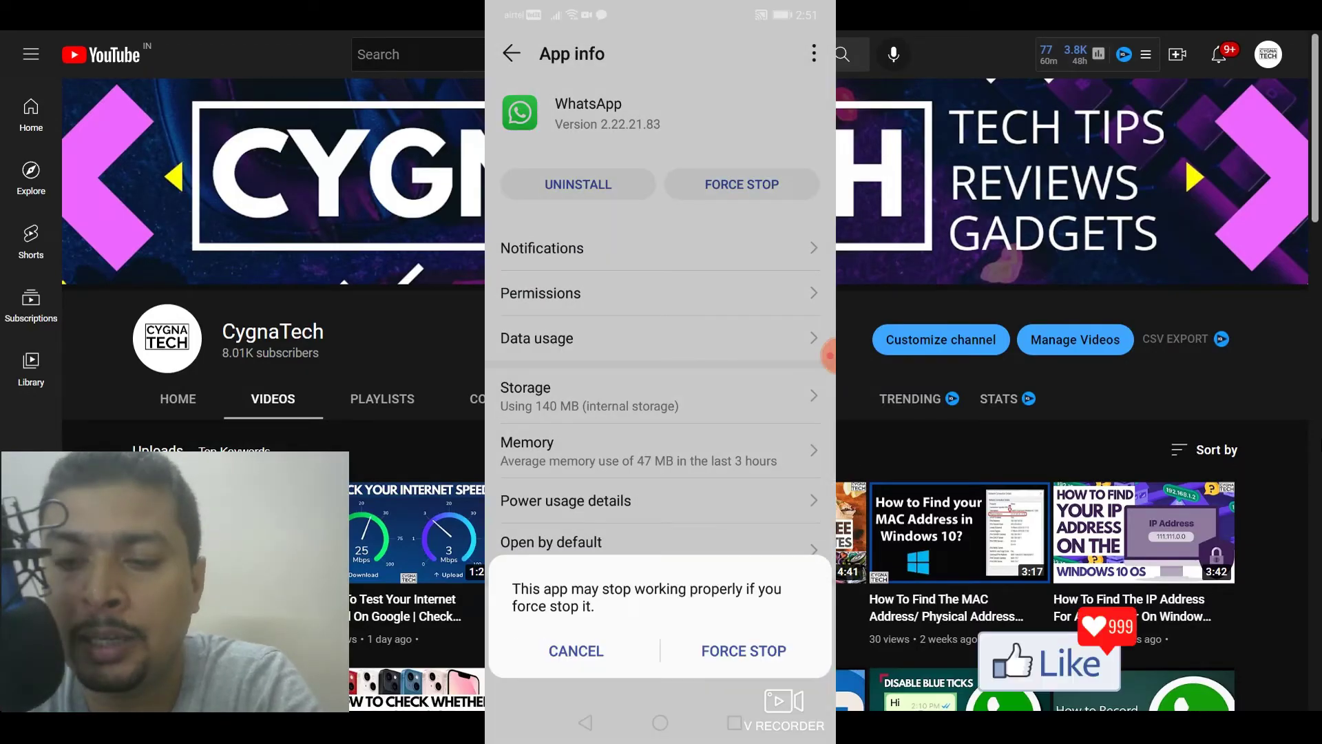
click(743, 650)
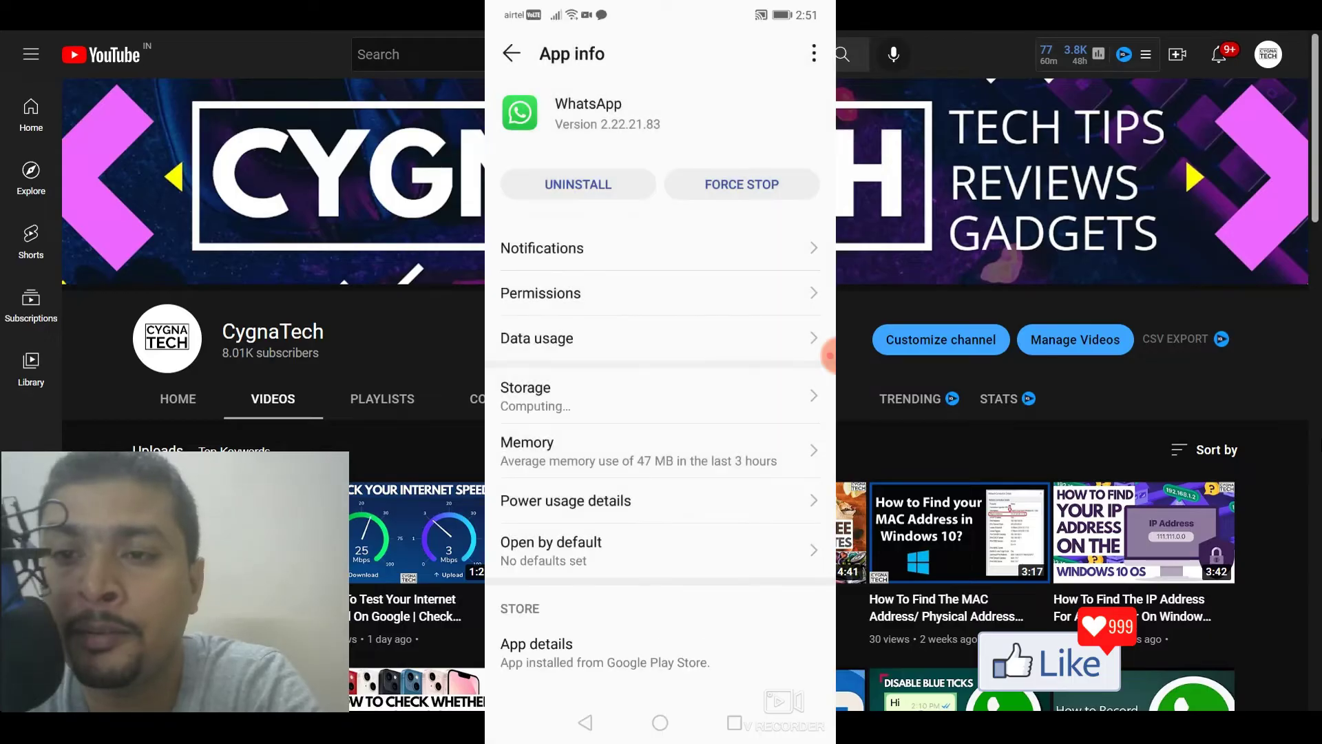
key(Escape)
key(Escape)
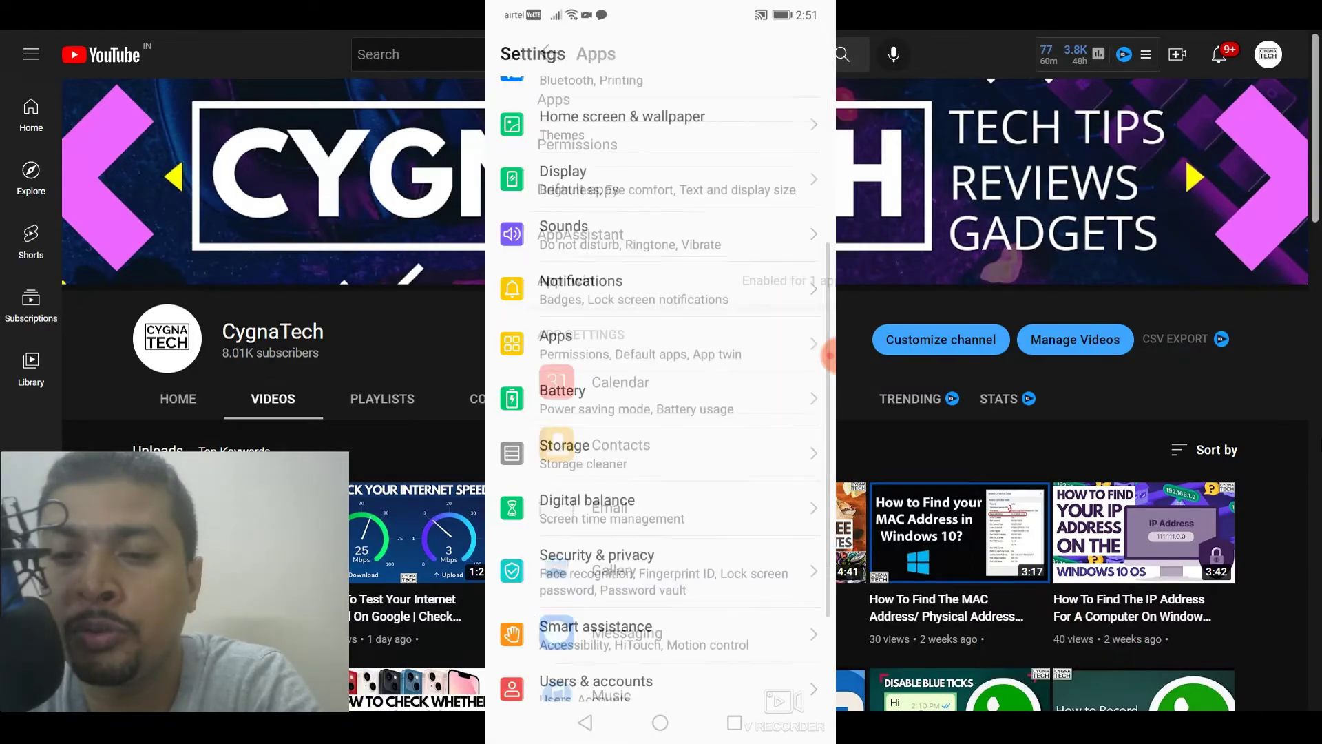
Step: Return to the home screen, clear all recent apps, and swipe to the WhatsApp page
key(Home)
key(ctrl+s)
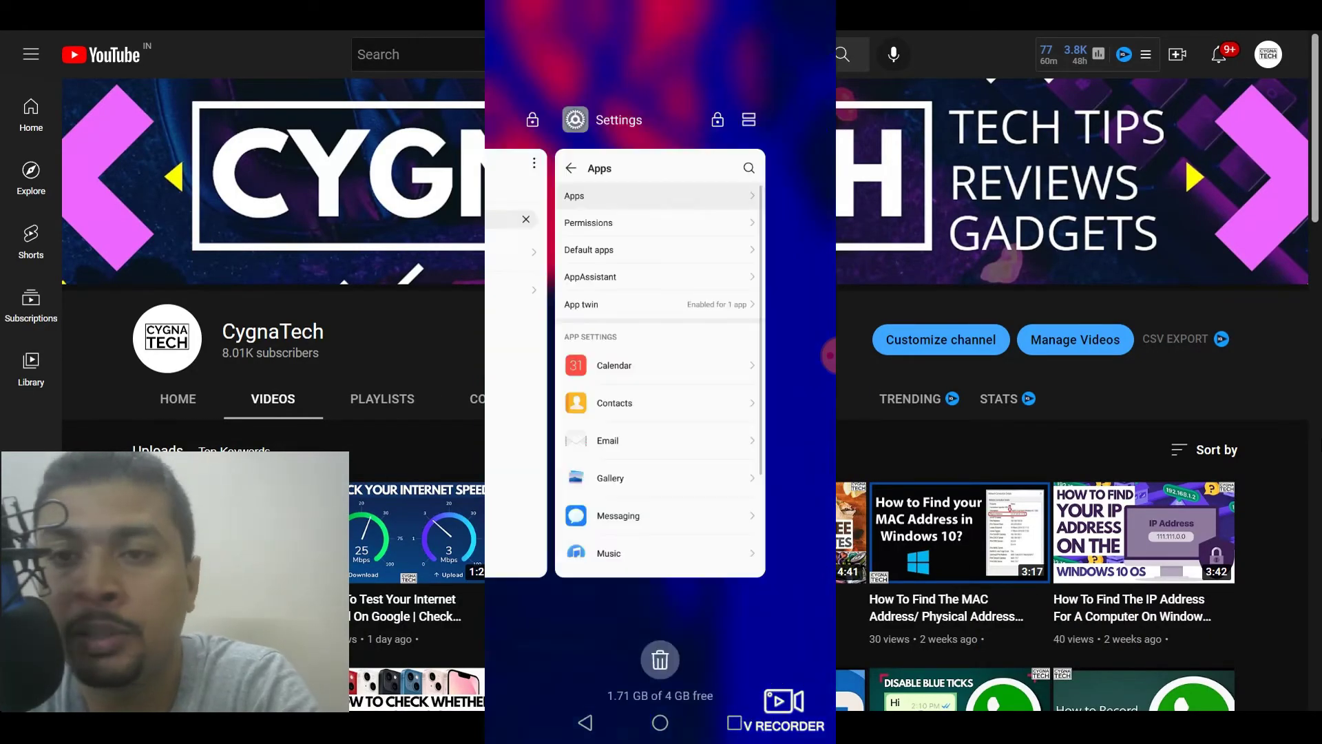
click(660, 660)
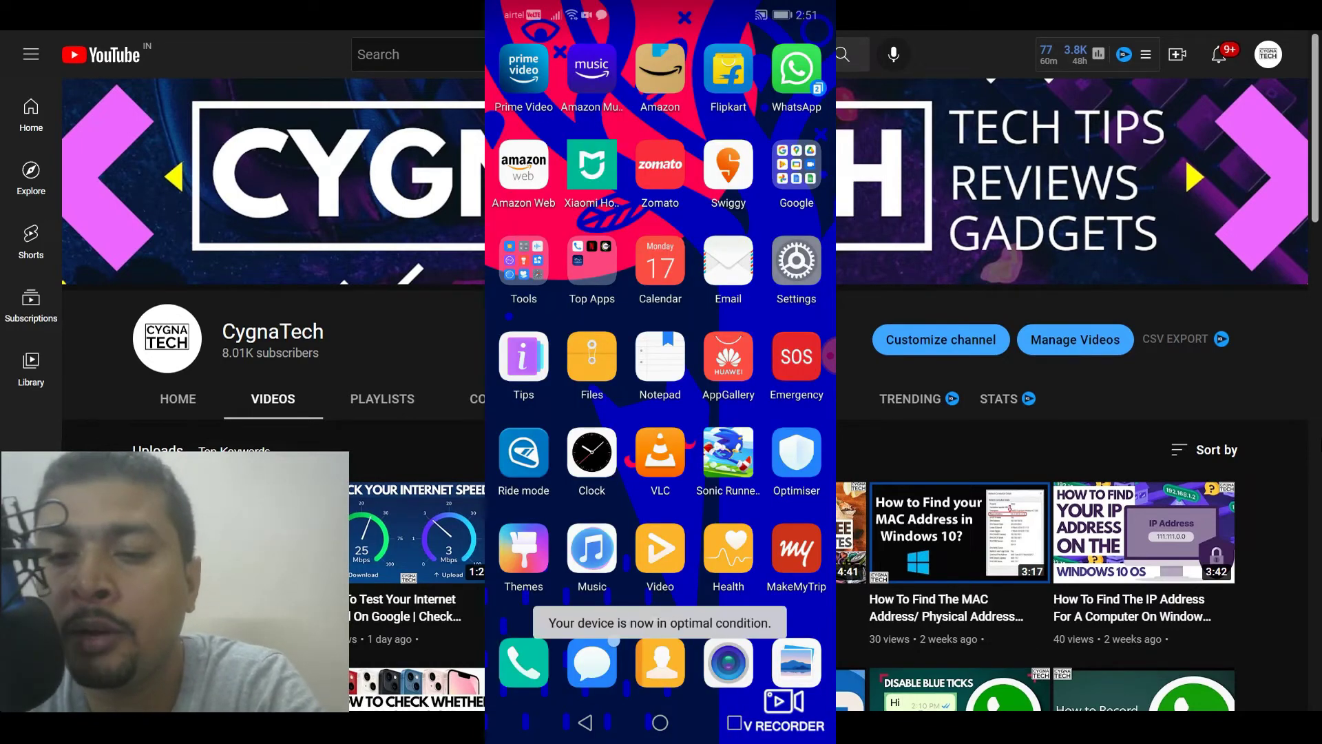
drag(551, 344, 757, 344)
Step: Reopen WhatsApp and scroll the Chats list to confirm contact names now appear
click(524, 549)
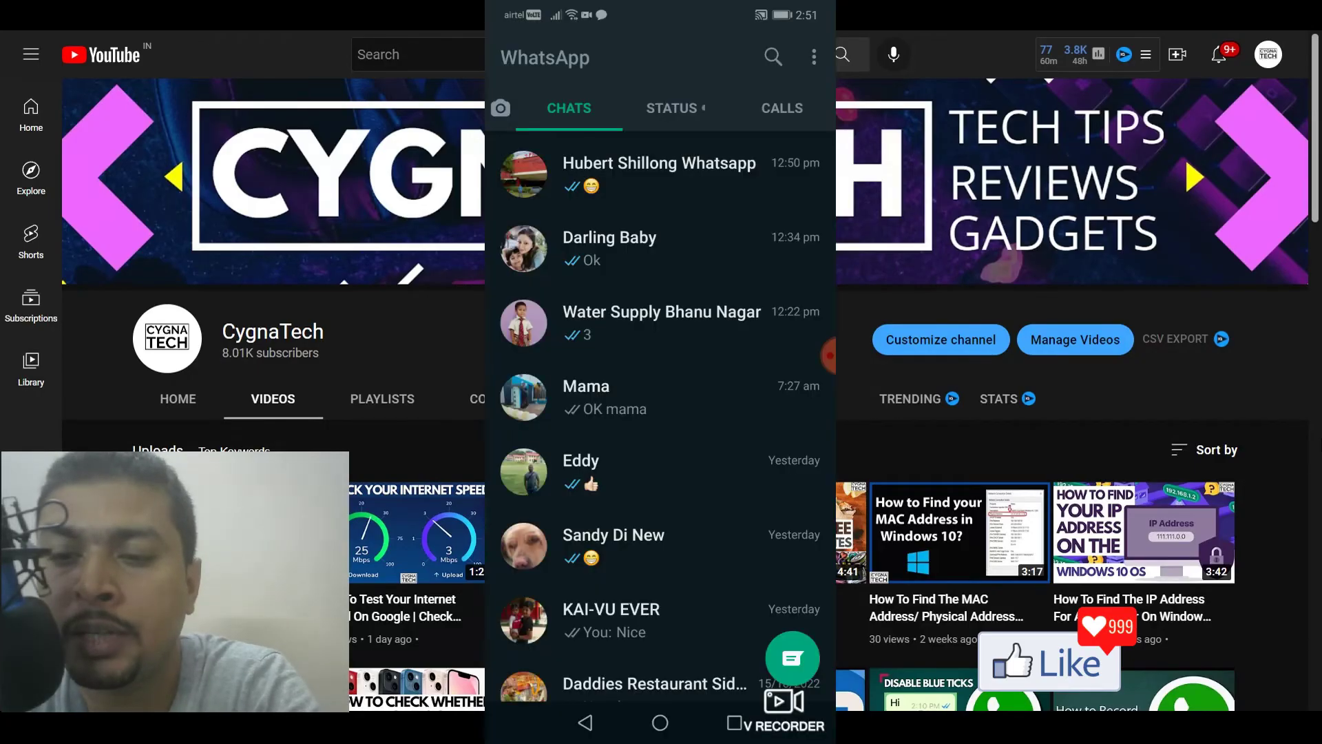
scroll(660, 386, down, 2)
scroll(660, 385, up, 2)
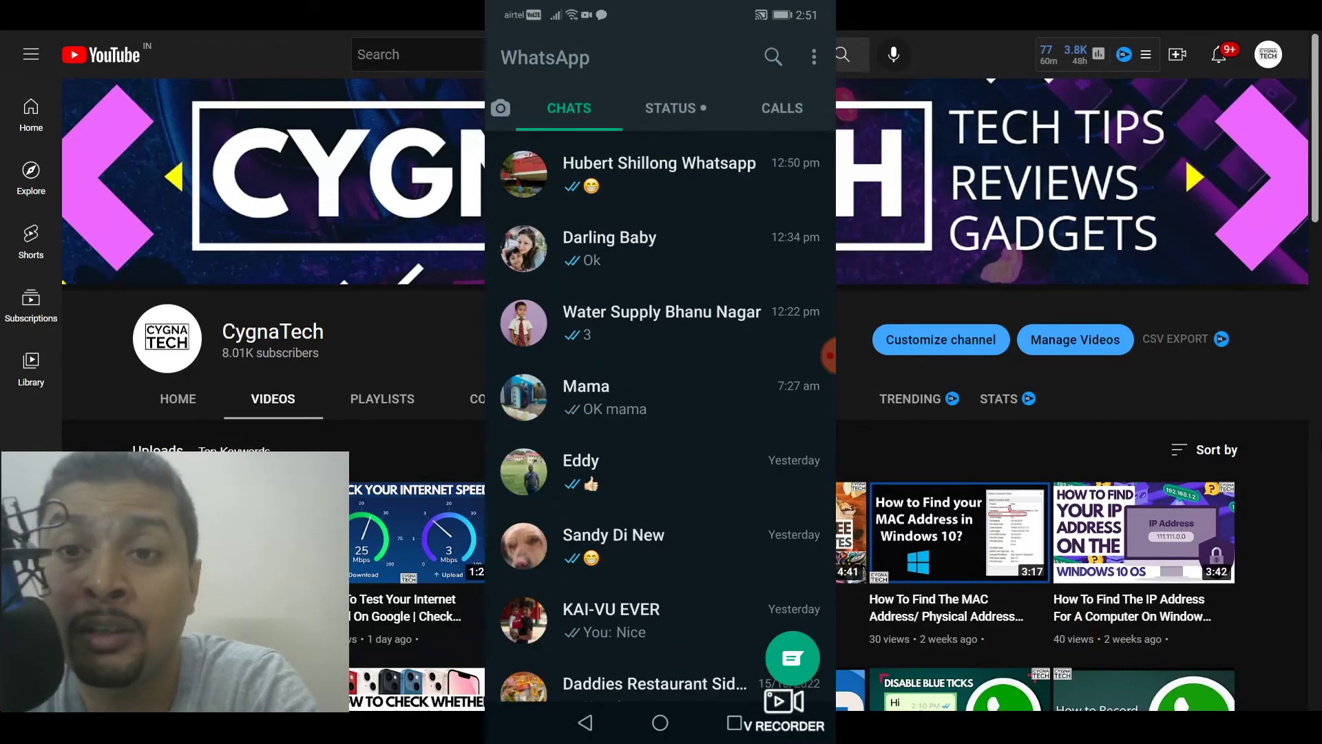